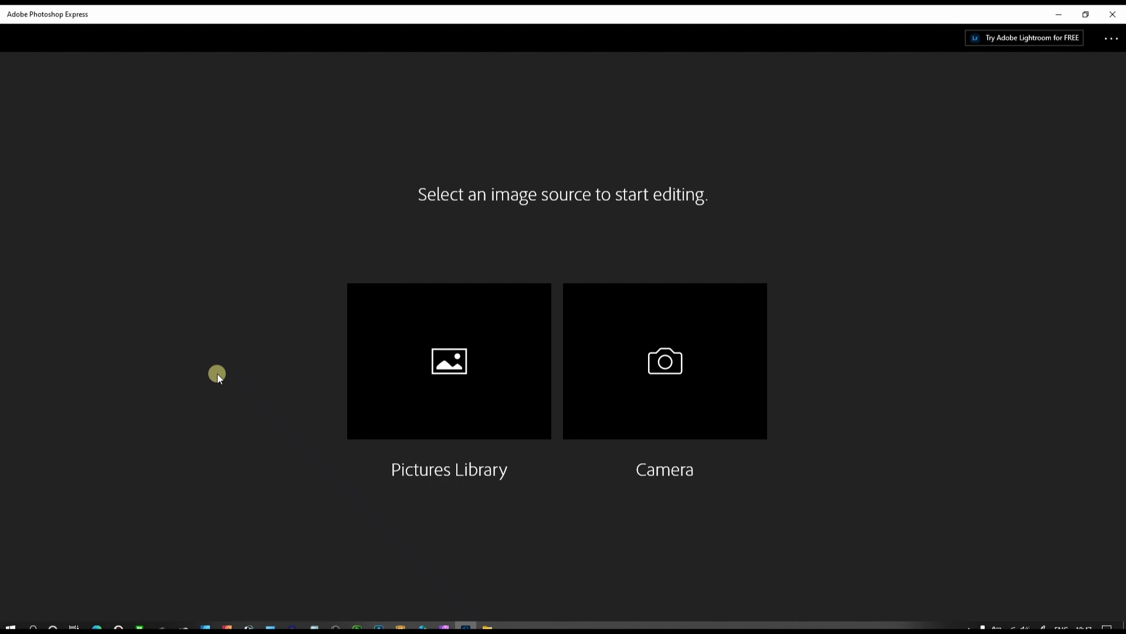
Step: Open Rome (344).jpg from the PHOTOS folder in the Pictures library
click(480, 374)
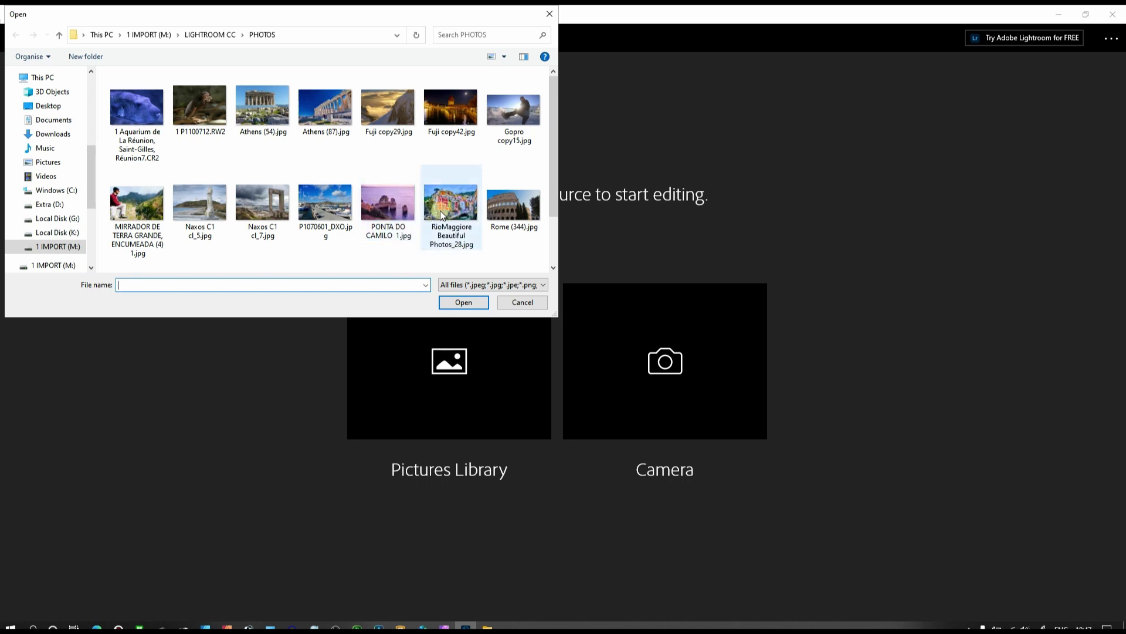
click(517, 214)
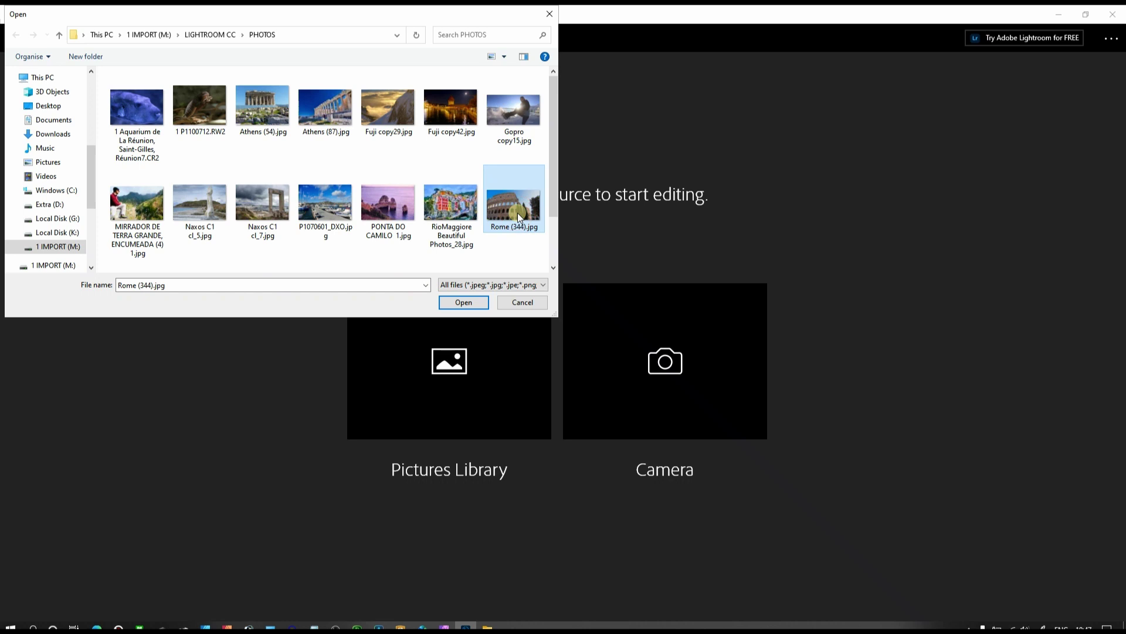
double_click(517, 214)
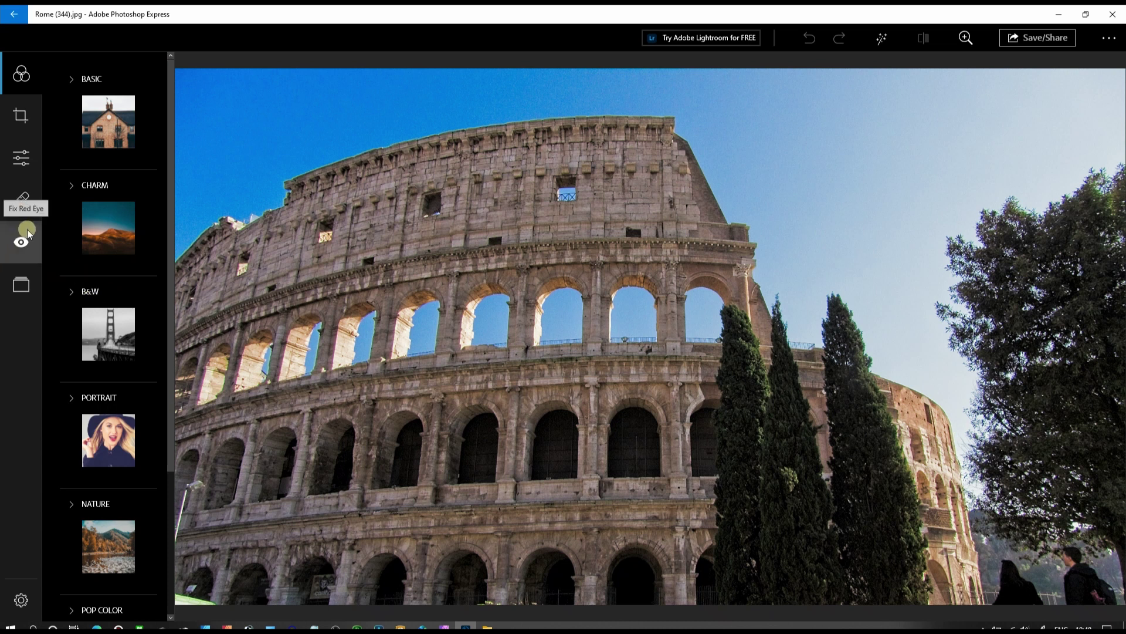
Step: Raise Whites under Light corrections to about 89 to brighten the Colosseum photo
click(19, 150)
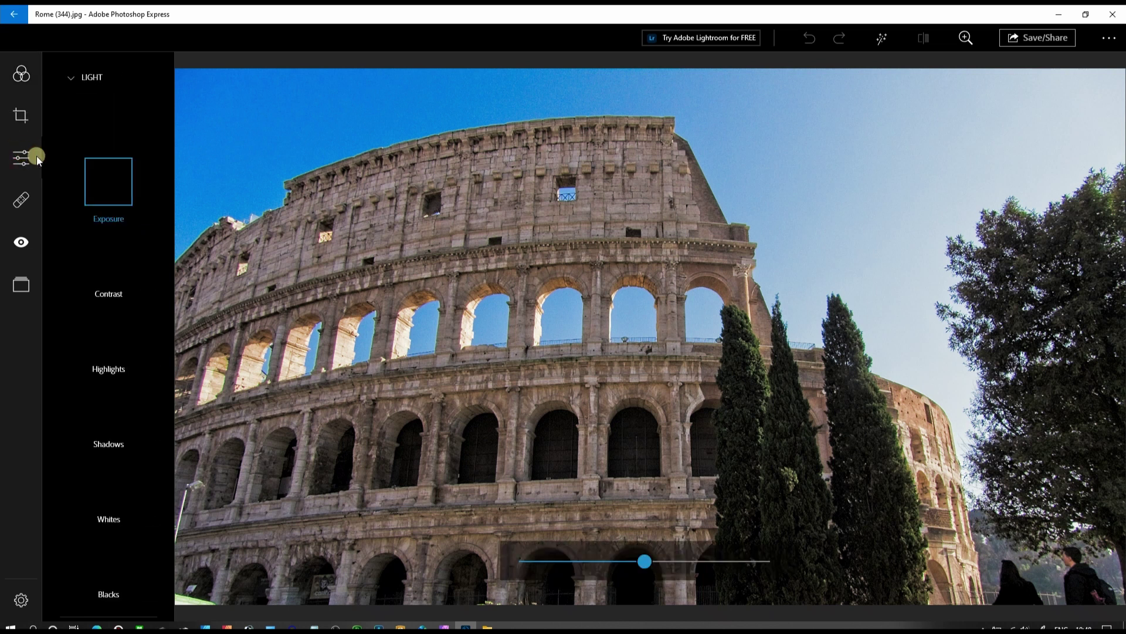
click(108, 331)
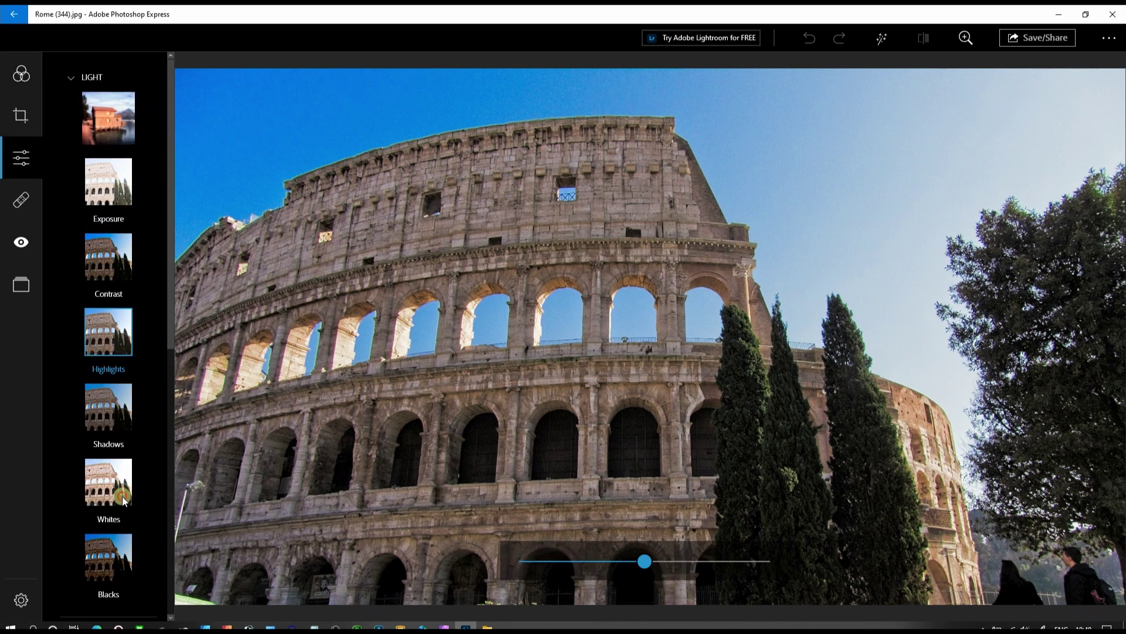
click(123, 499)
click(709, 562)
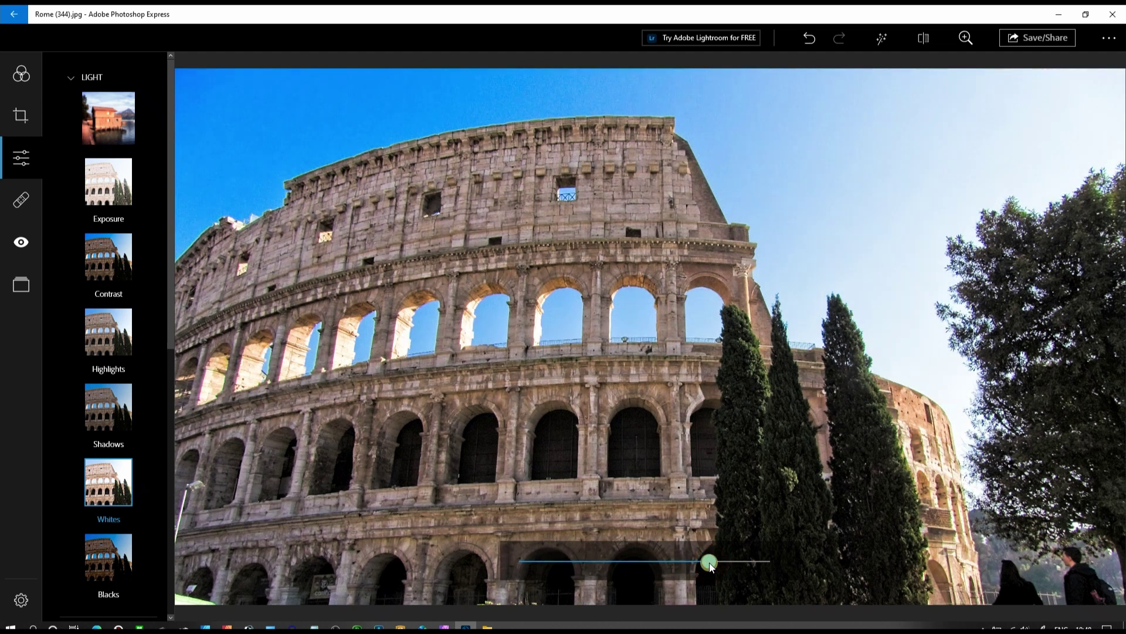
drag(709, 562, 743, 567)
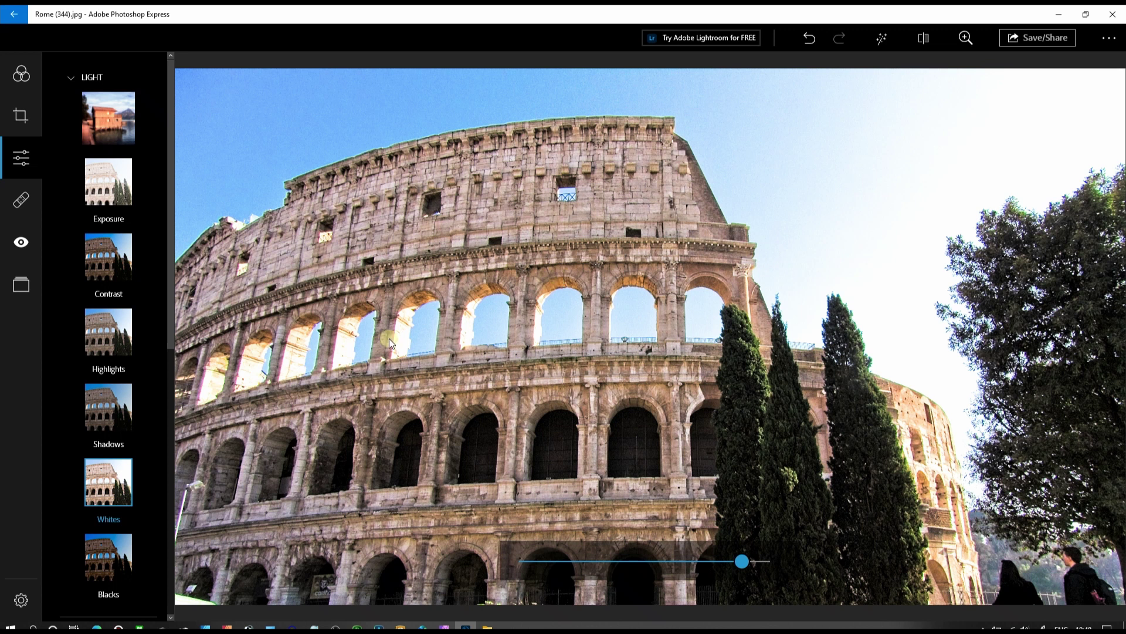
Step: Raise Highlights from -55 to about 6 and lift Shadows slightly
click(79, 330)
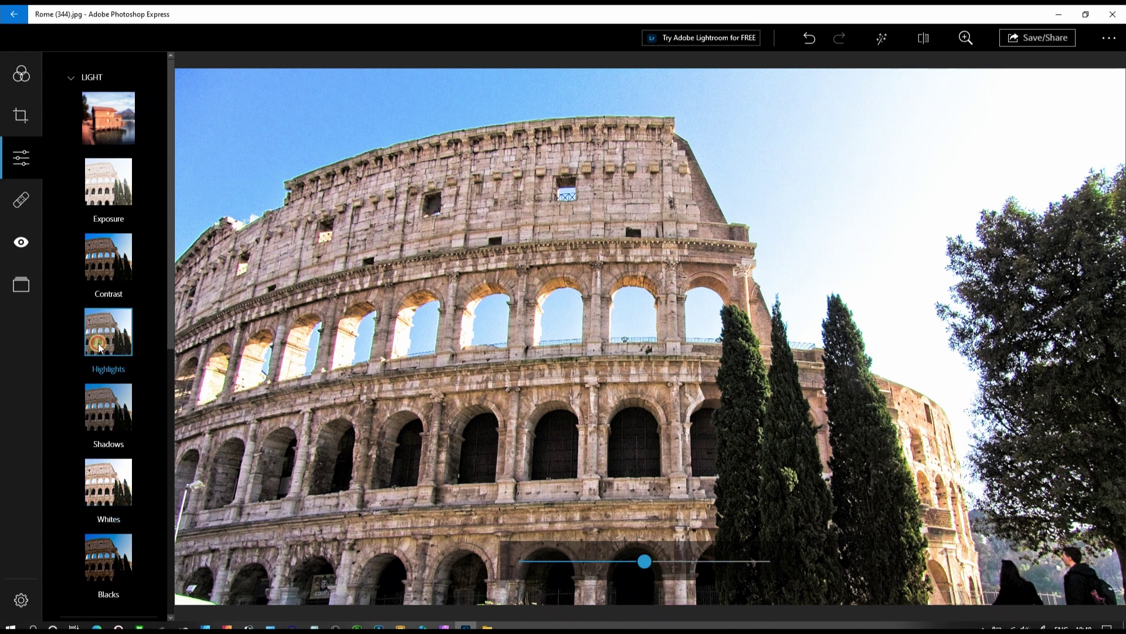
click(580, 559)
drag(573, 562, 770, 569)
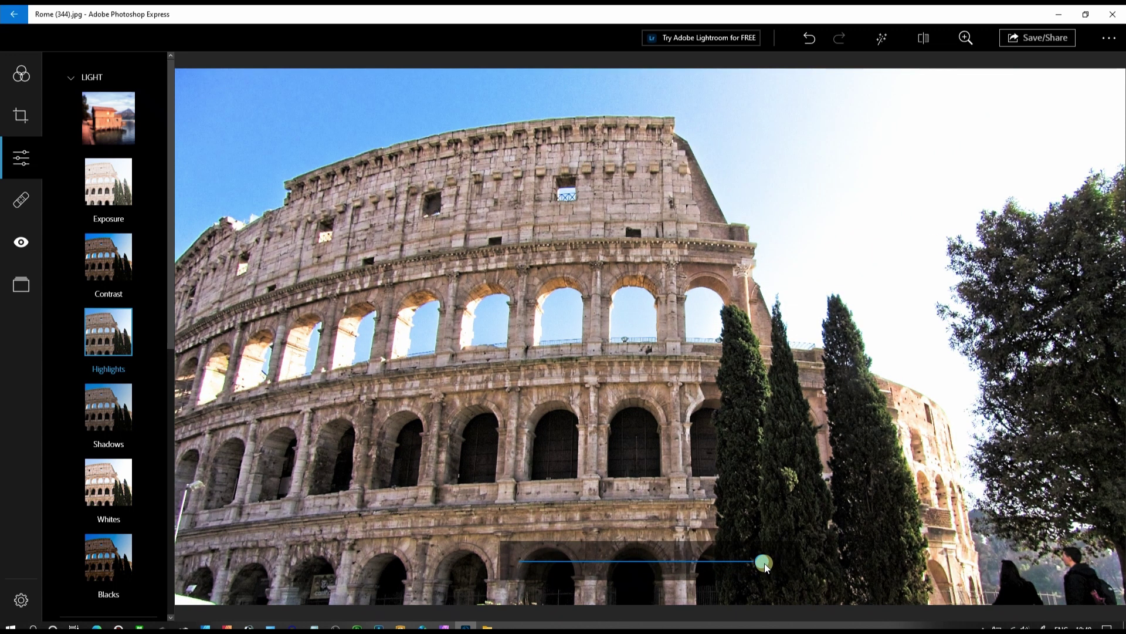
click(108, 417)
mouse_move(629, 565)
mouse_down()
mouse_move(617, 562)
mouse_move(685, 565)
mouse_up()
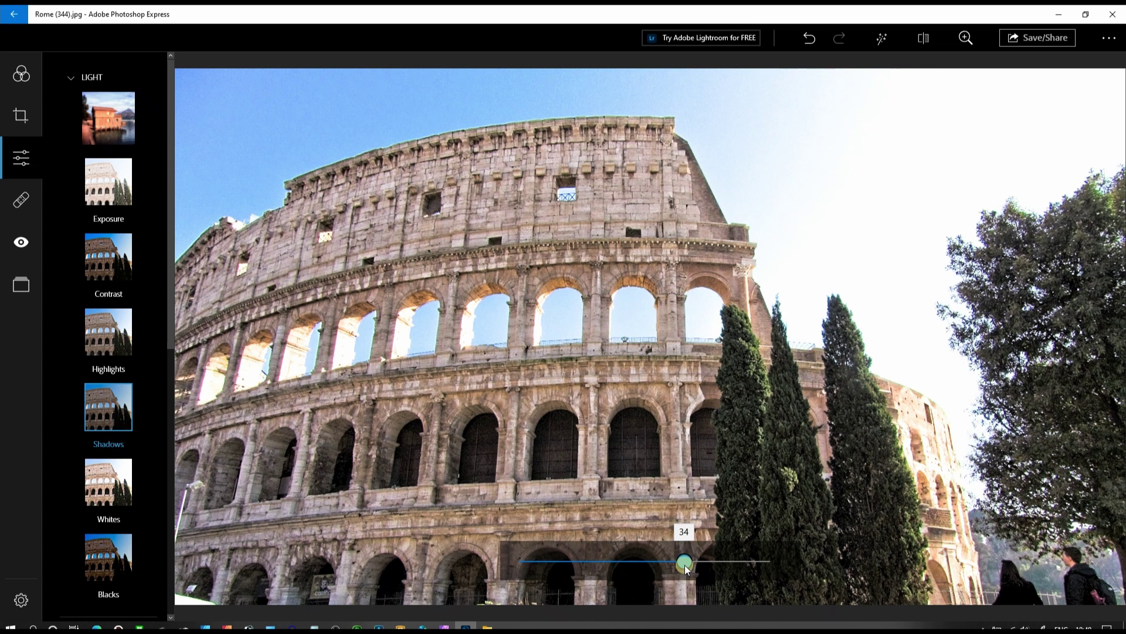
Step: Lower Blacks well left of centre to deepen the darkest tones
click(107, 566)
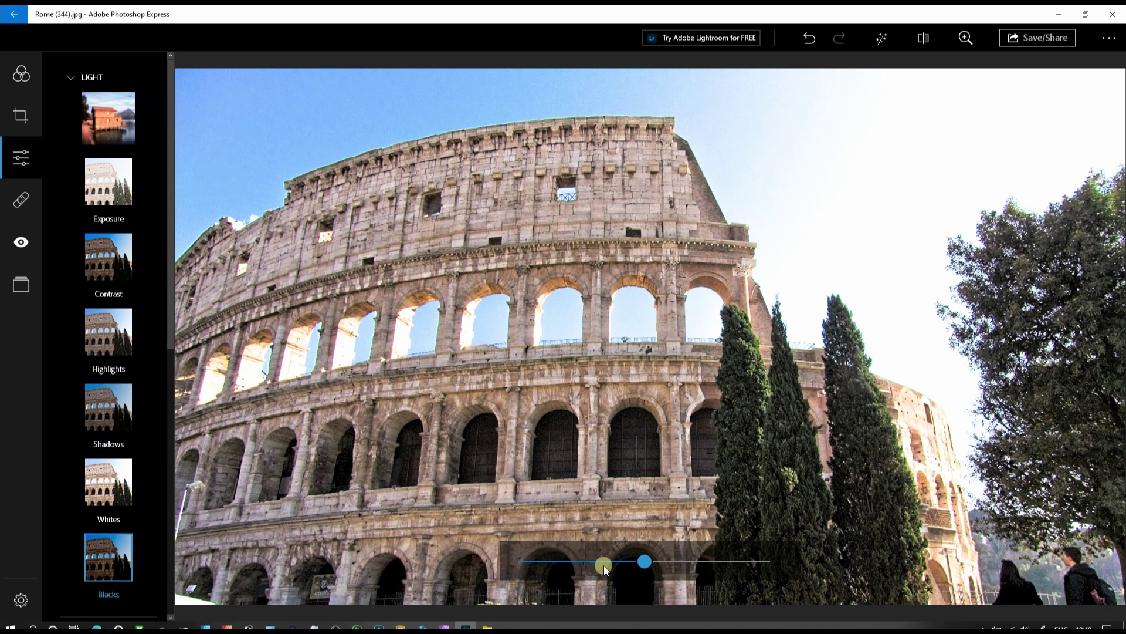
drag(618, 560, 594, 565)
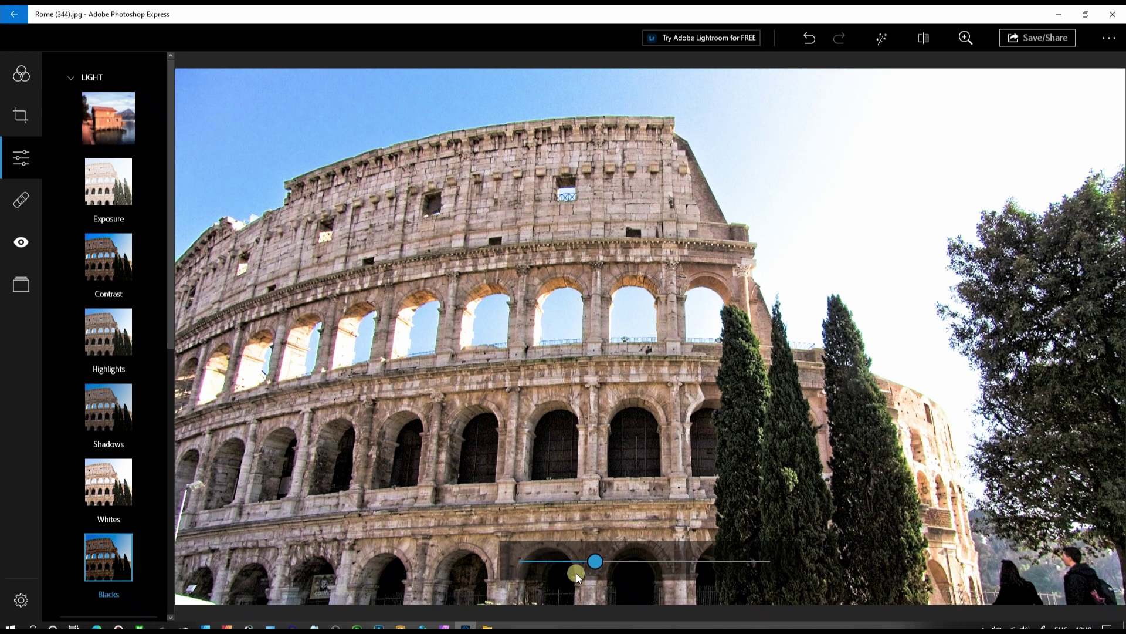
drag(581, 568, 585, 568)
click(585, 568)
drag(585, 568, 566, 563)
Step: Warm the photo slightly by nudging Temperature right of centre under Color
scroll(110, 317, down, 5)
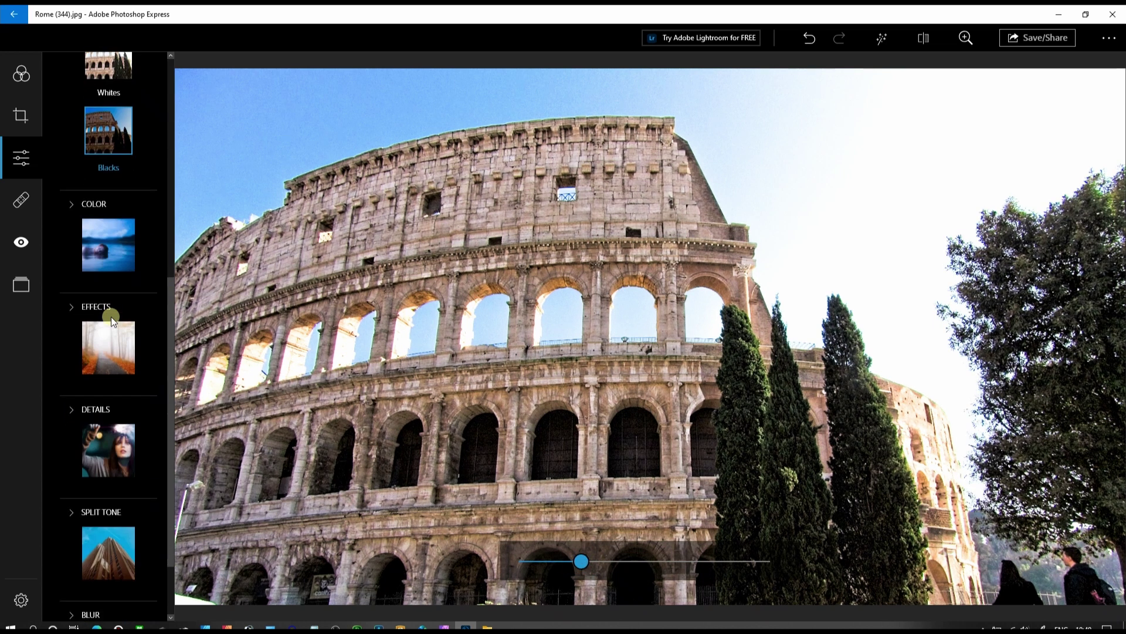
click(101, 256)
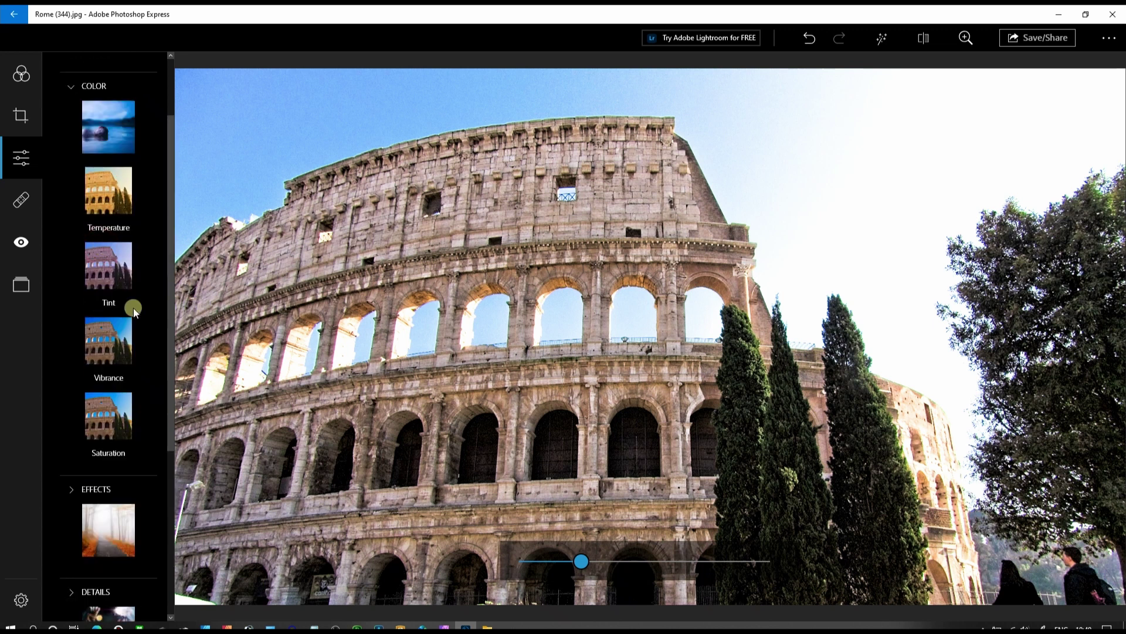
click(660, 562)
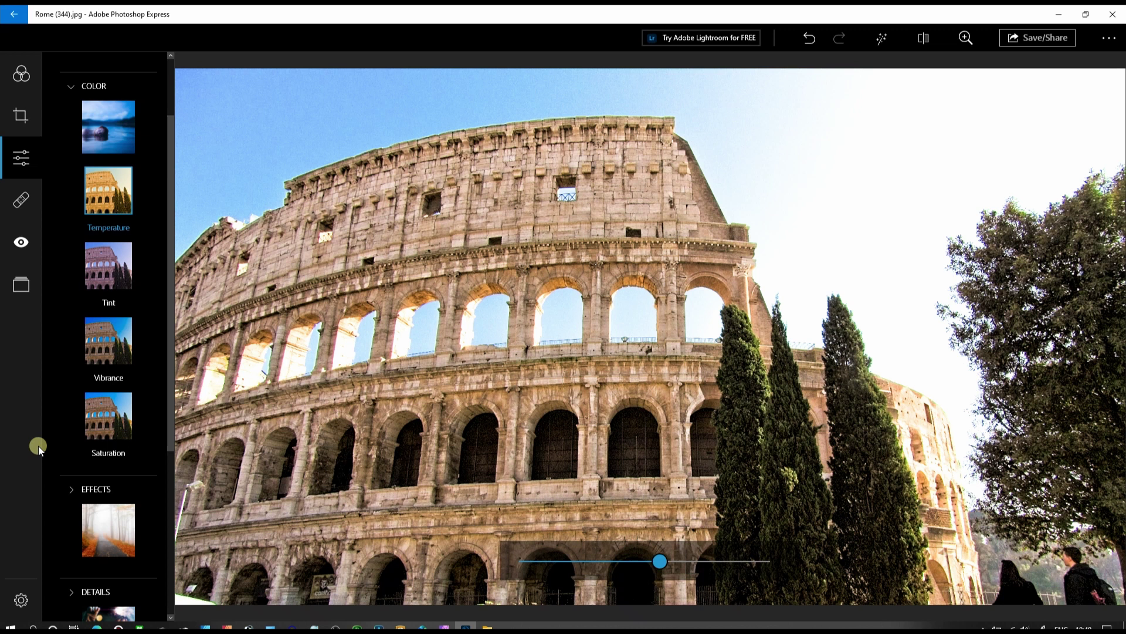
click(14, 120)
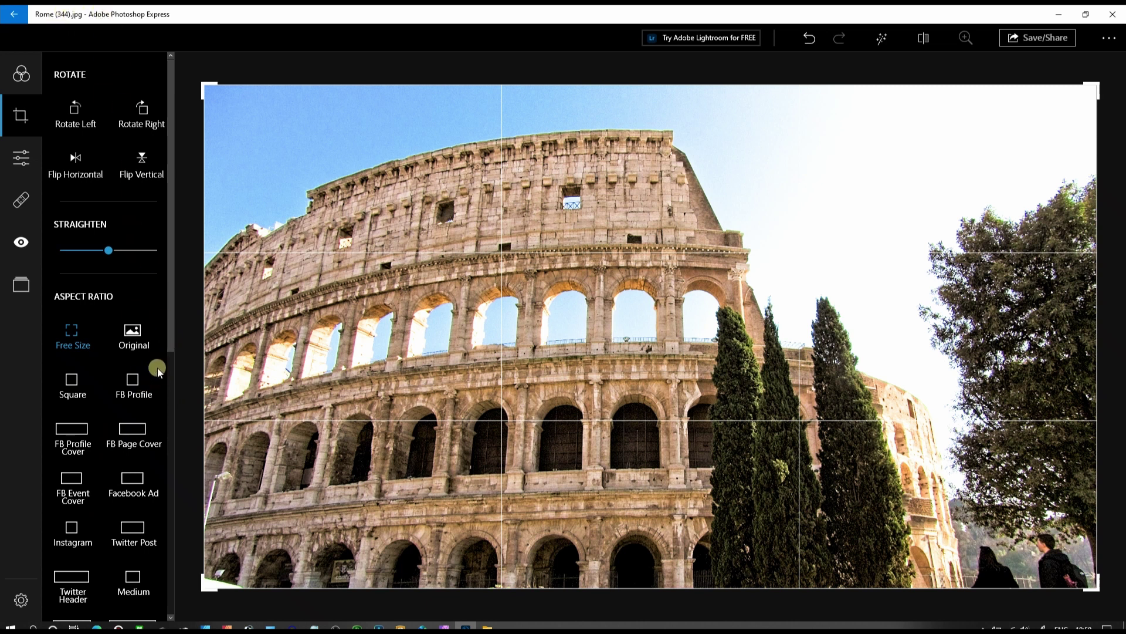
Step: Try Etsy Cover and YouTube Thumbnail ratios, settling on a YouTube Channel Art crop
drag(173, 338, 189, 460)
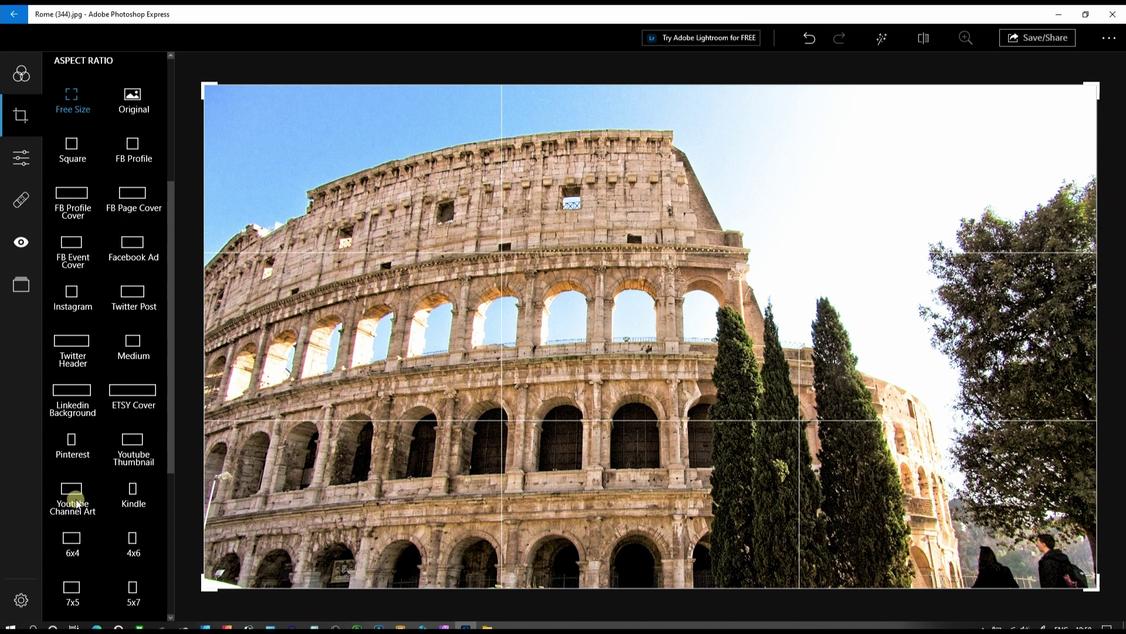
click(131, 446)
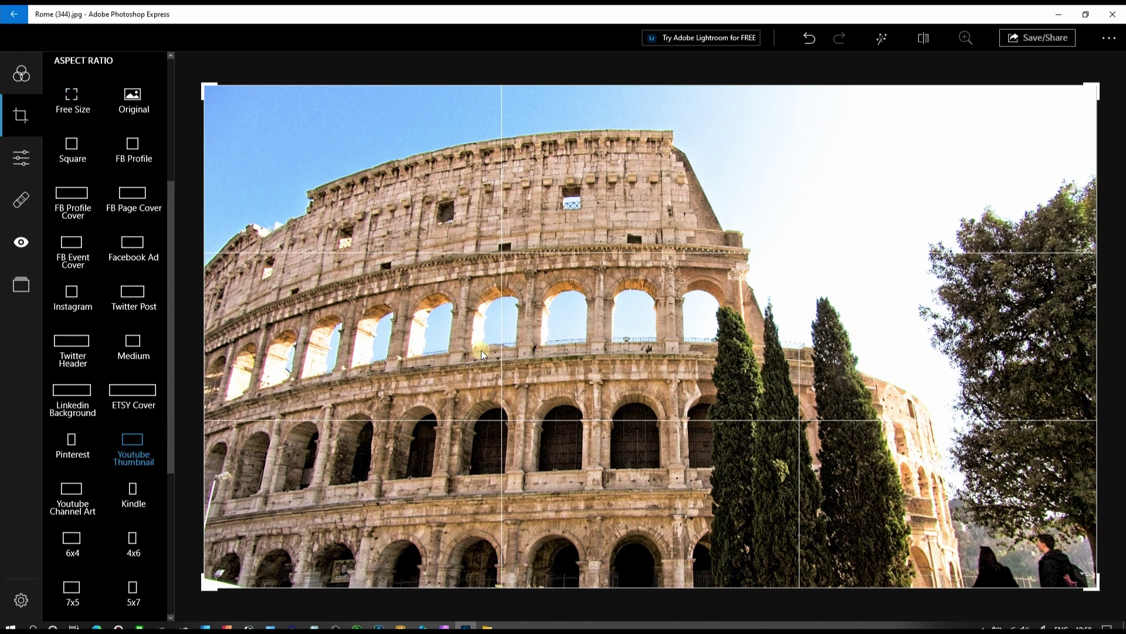
click(65, 491)
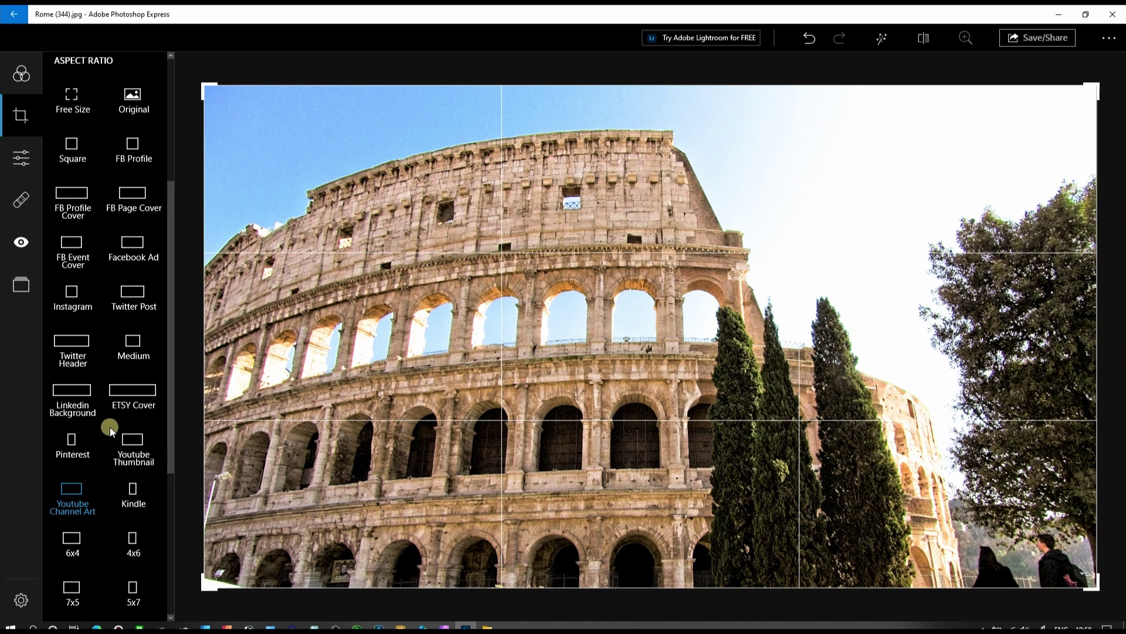
click(116, 390)
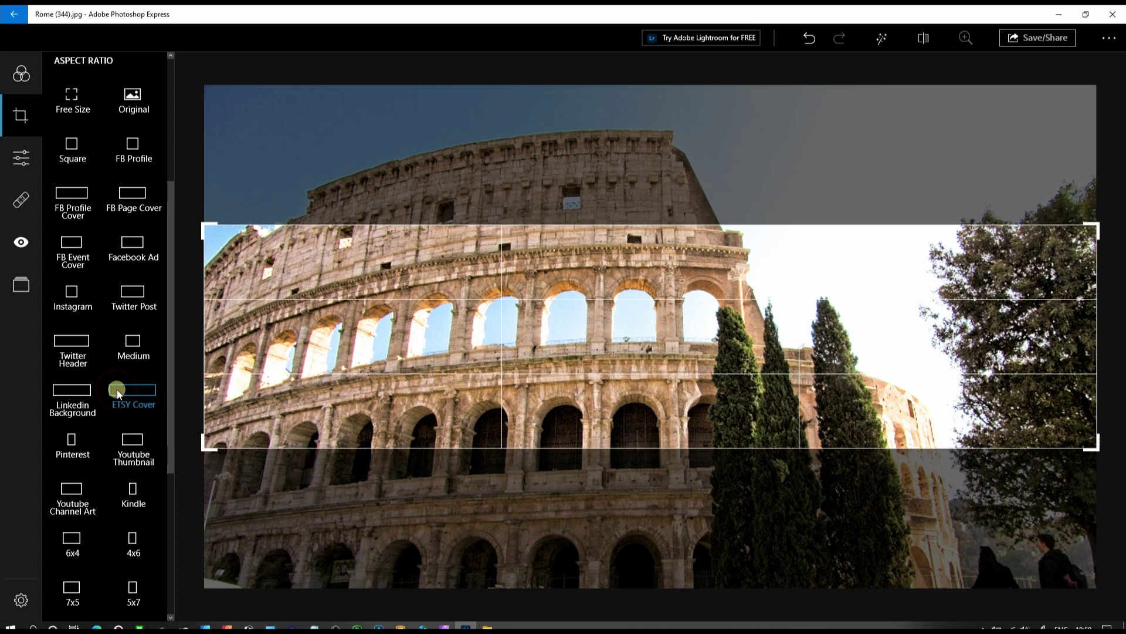
click(136, 457)
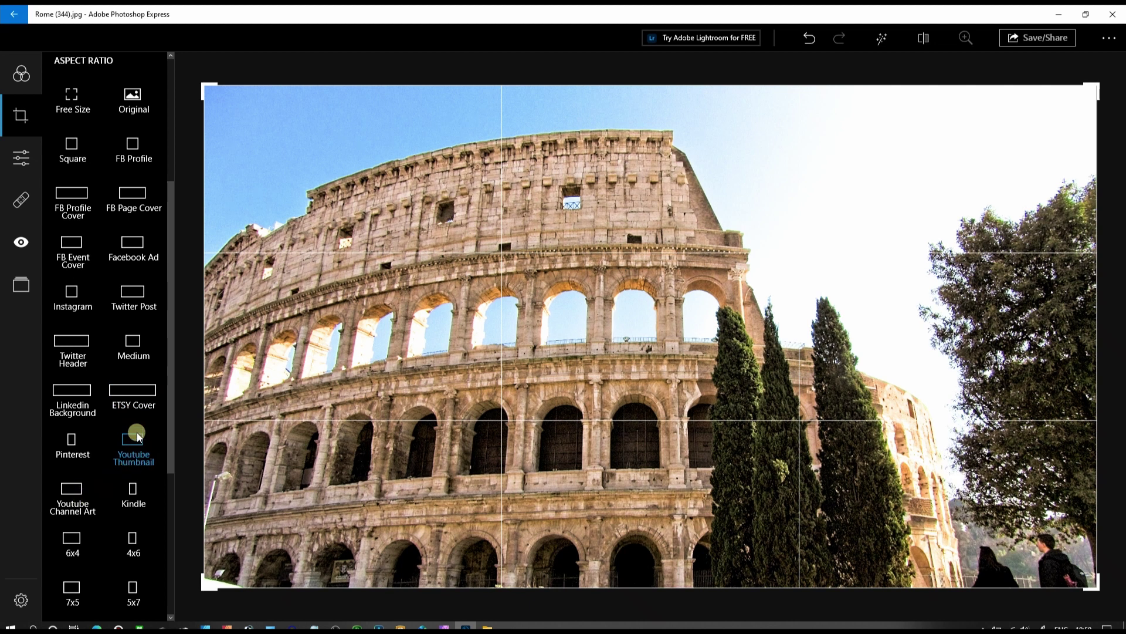
click(68, 504)
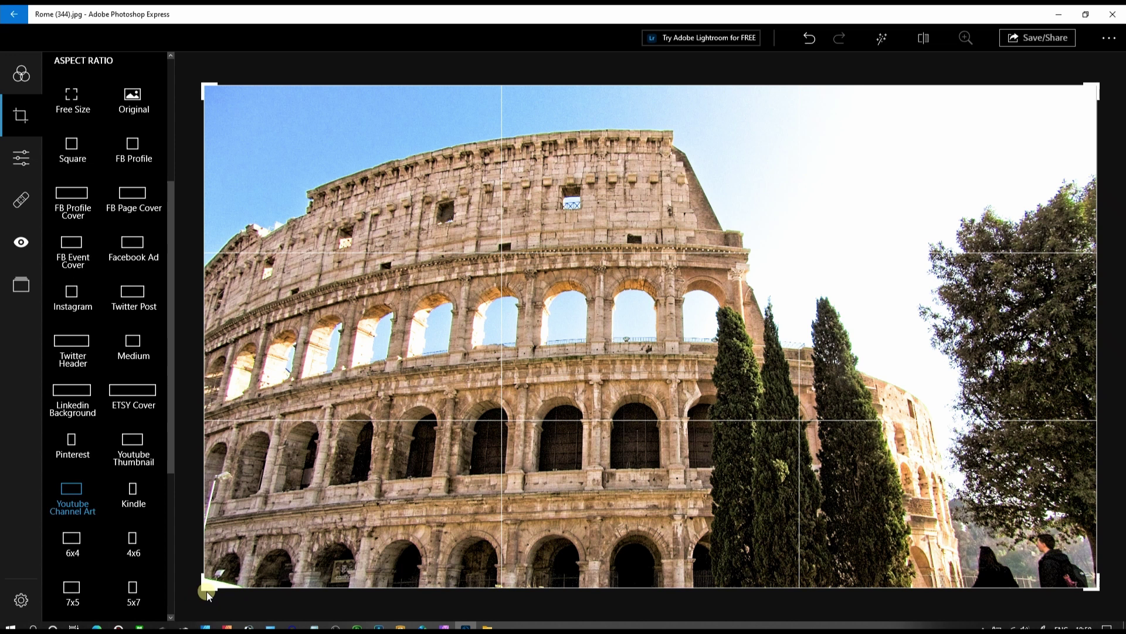
mouse_move(204, 588)
mouse_down()
mouse_move(598, 393)
mouse_move(705, 323)
mouse_move(544, 417)
mouse_move(257, 533)
mouse_move(192, 588)
mouse_up()
click(57, 485)
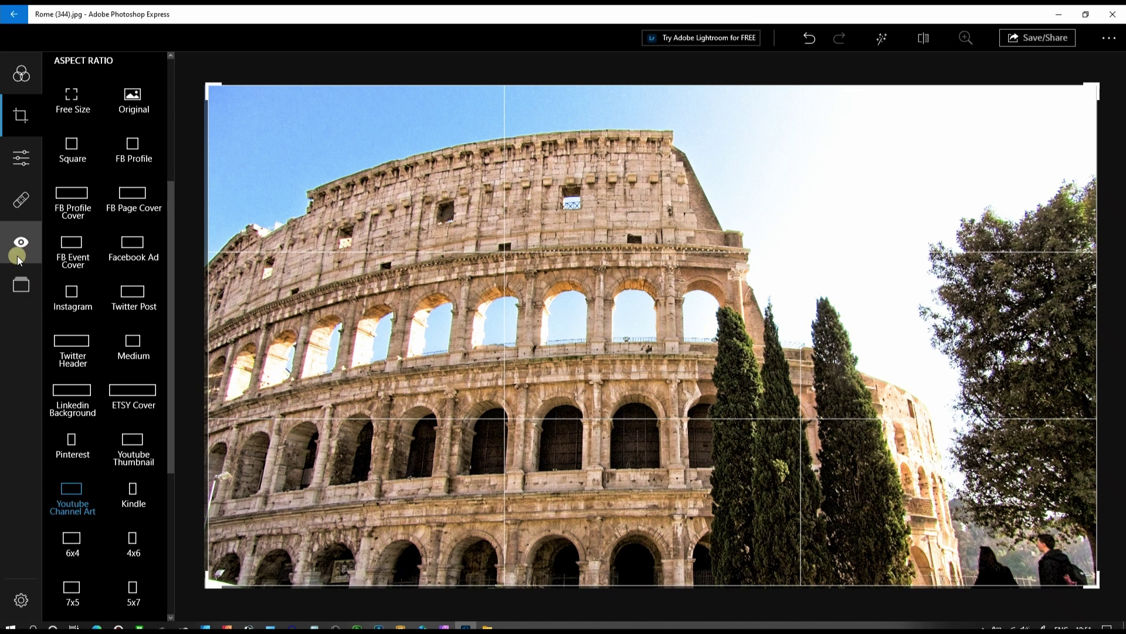
Step: Extend the crop's bottom-left handle slightly further left
scroll(104, 335, down, 5)
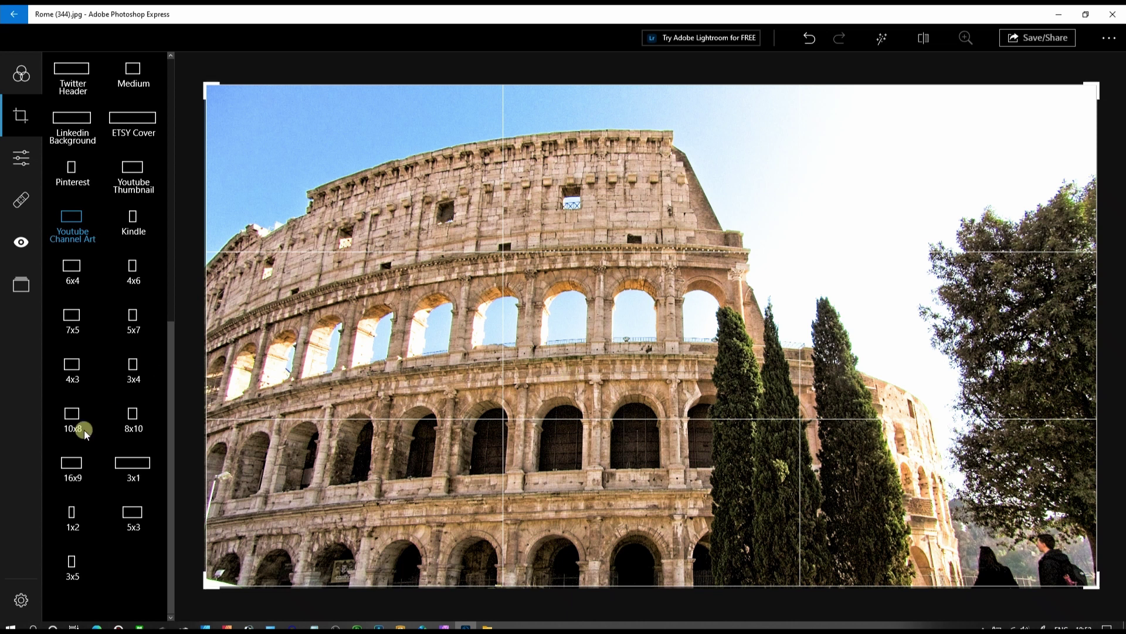
mouse_move(212, 589)
mouse_down()
mouse_move(216, 575)
mouse_move(277, 547)
mouse_move(186, 590)
mouse_up()
click(97, 626)
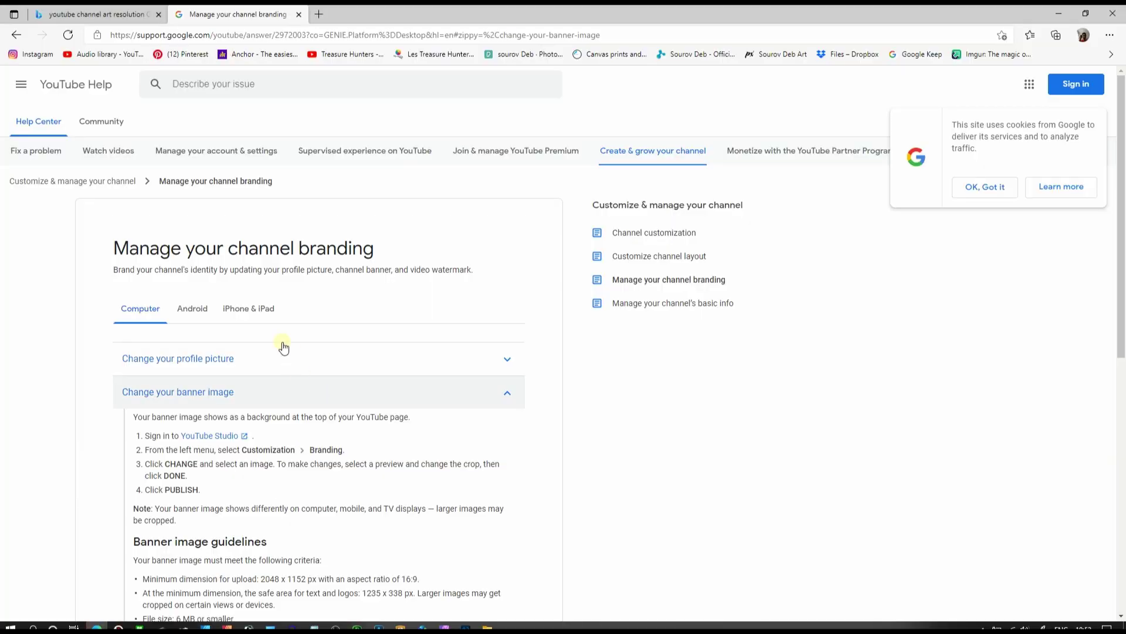
scroll(281, 346, down, 1)
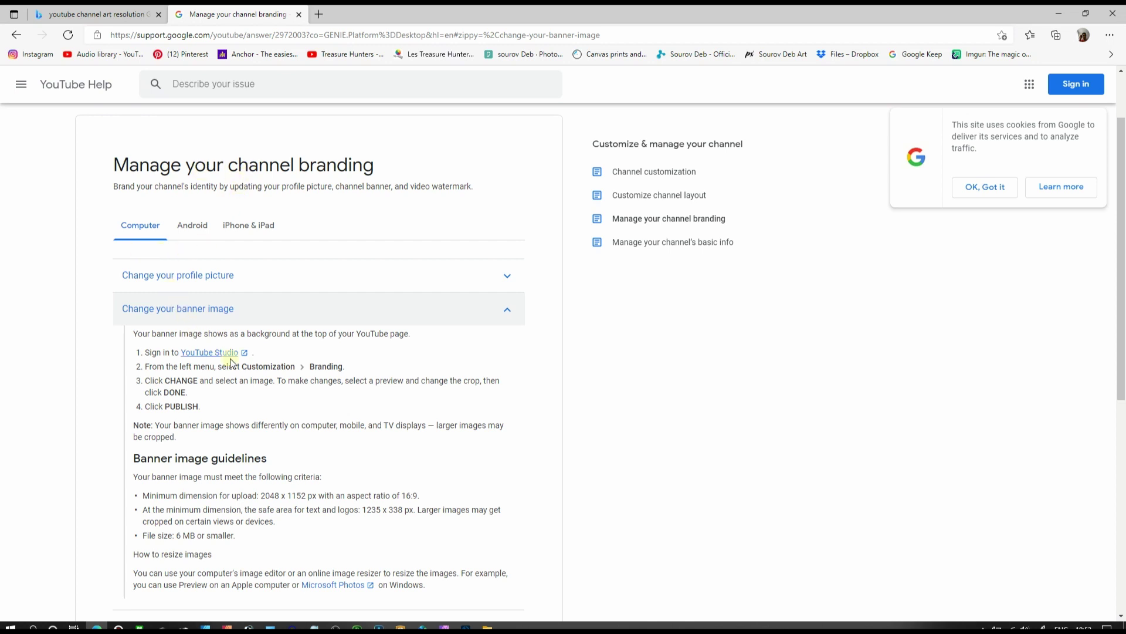
scroll(290, 399, down, 1)
scroll(291, 398, down, 1)
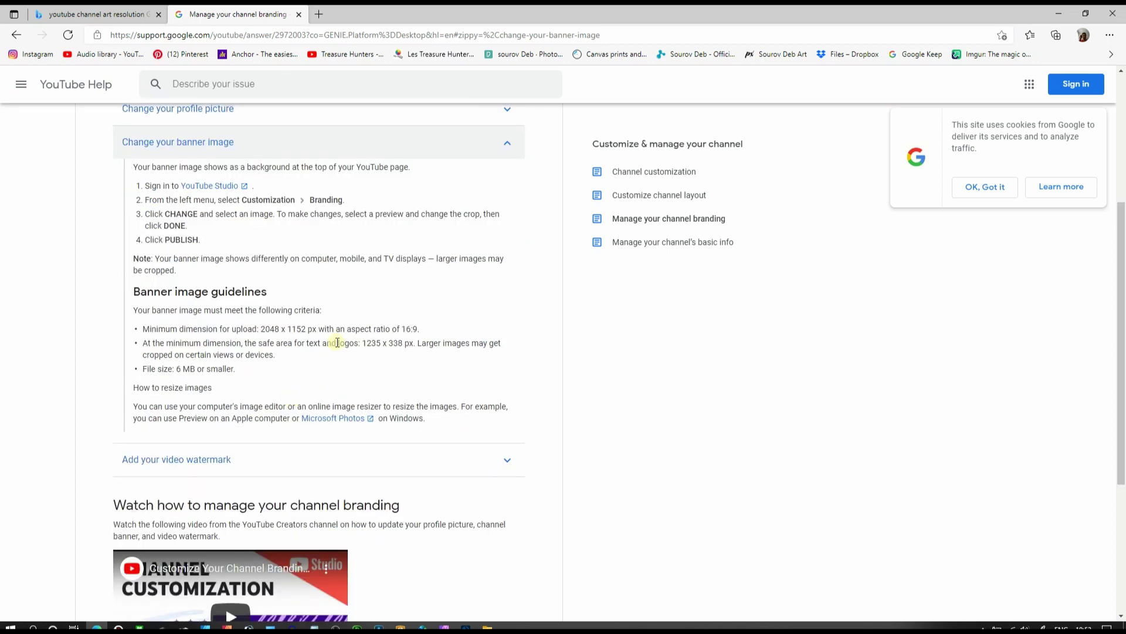
drag(431, 329, 403, 327)
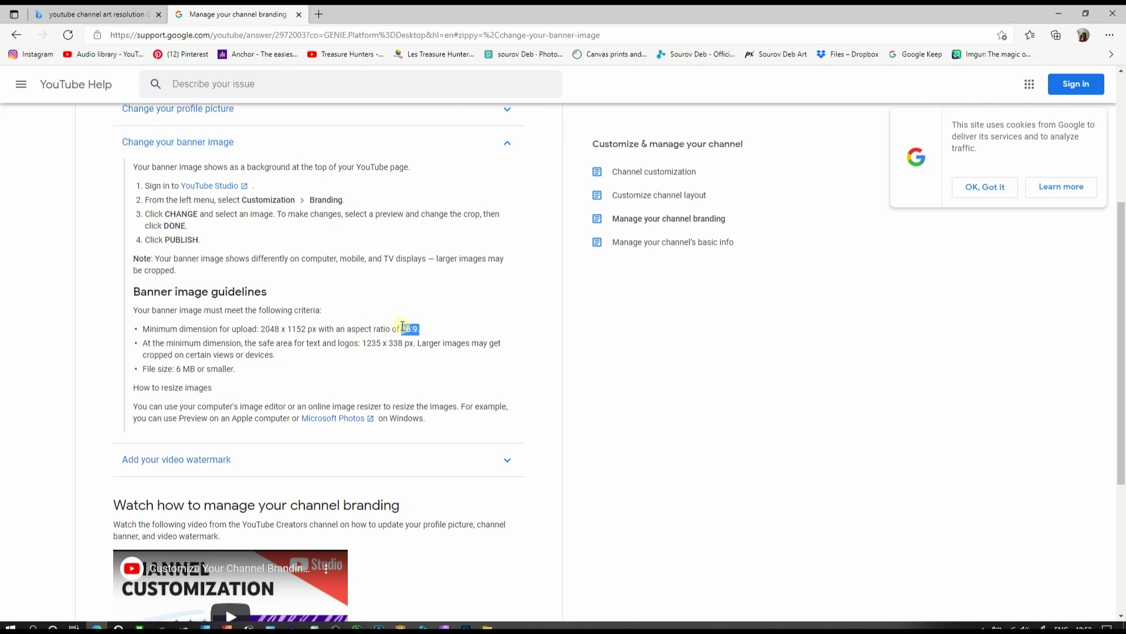
click(261, 329)
drag(261, 328, 310, 329)
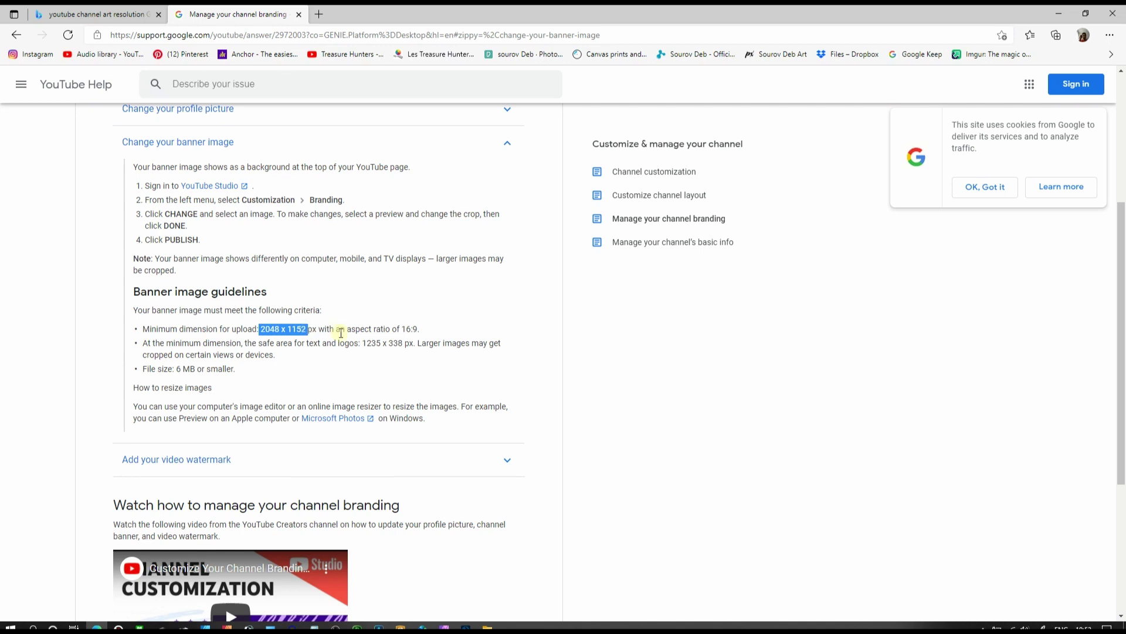
drag(362, 344, 406, 344)
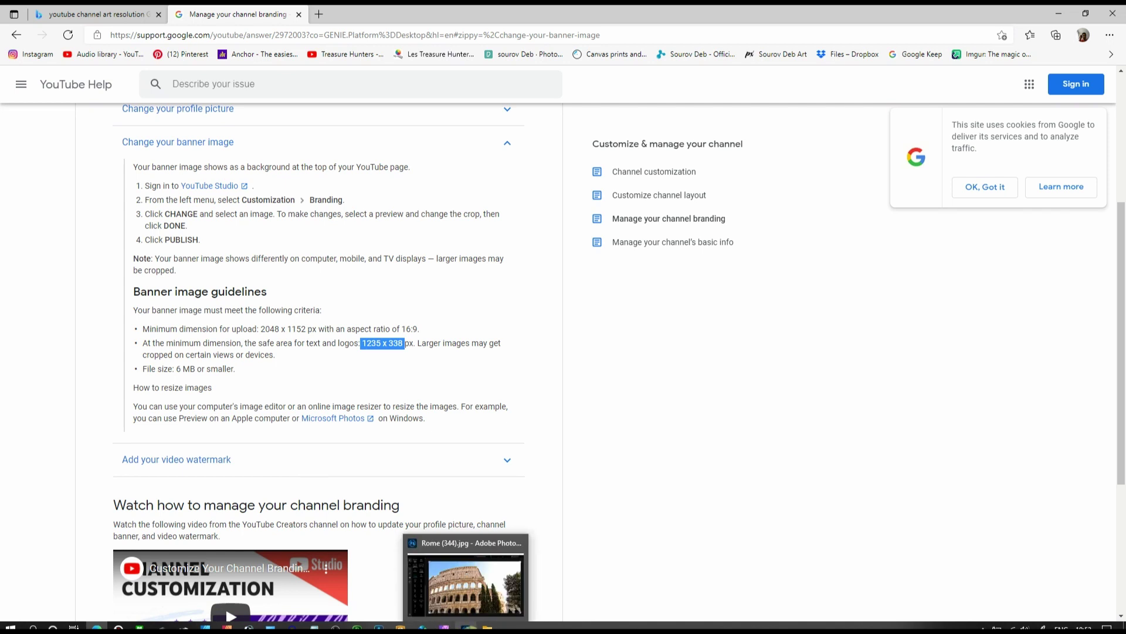
Step: Back in the editor, switch the crop from 16x9 to the YouTube Thumbnail preset
click(466, 627)
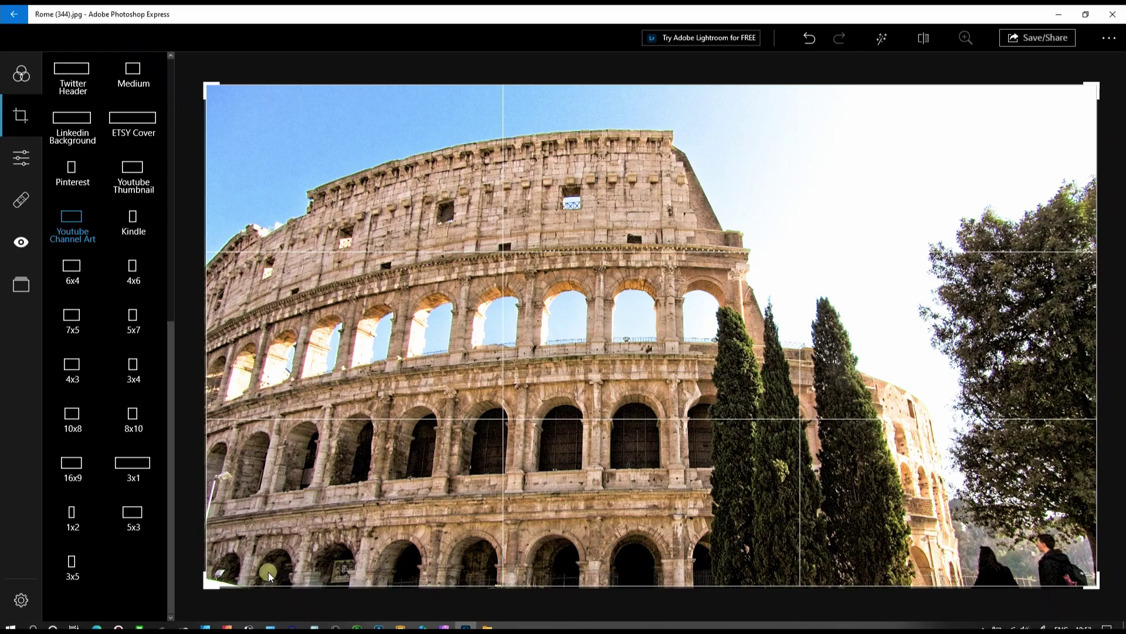
click(70, 470)
click(130, 171)
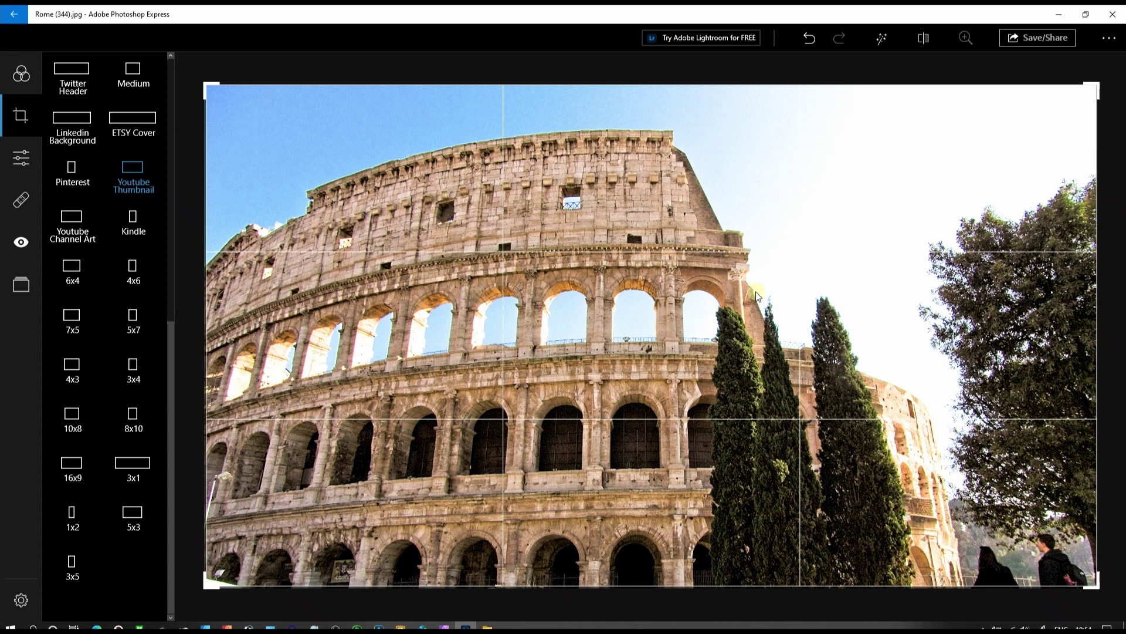
Step: Set export JPEG quality to 50% (High) in Preferences and return to the editor
click(1111, 40)
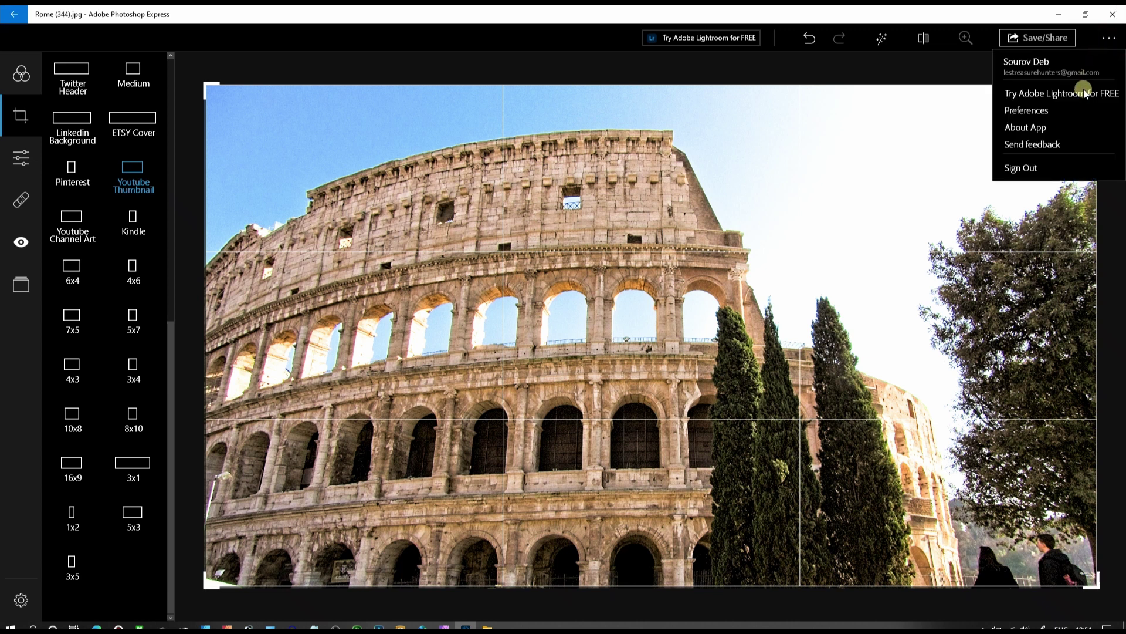
click(1068, 109)
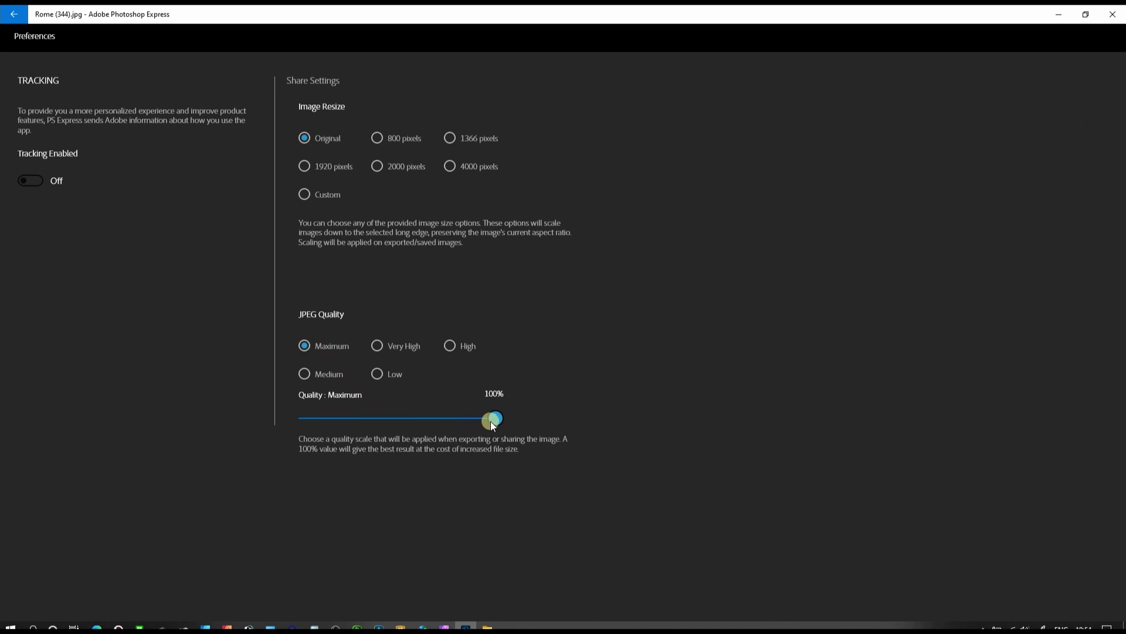
mouse_move(491, 422)
mouse_down()
mouse_move(385, 431)
mouse_move(396, 431)
mouse_up()
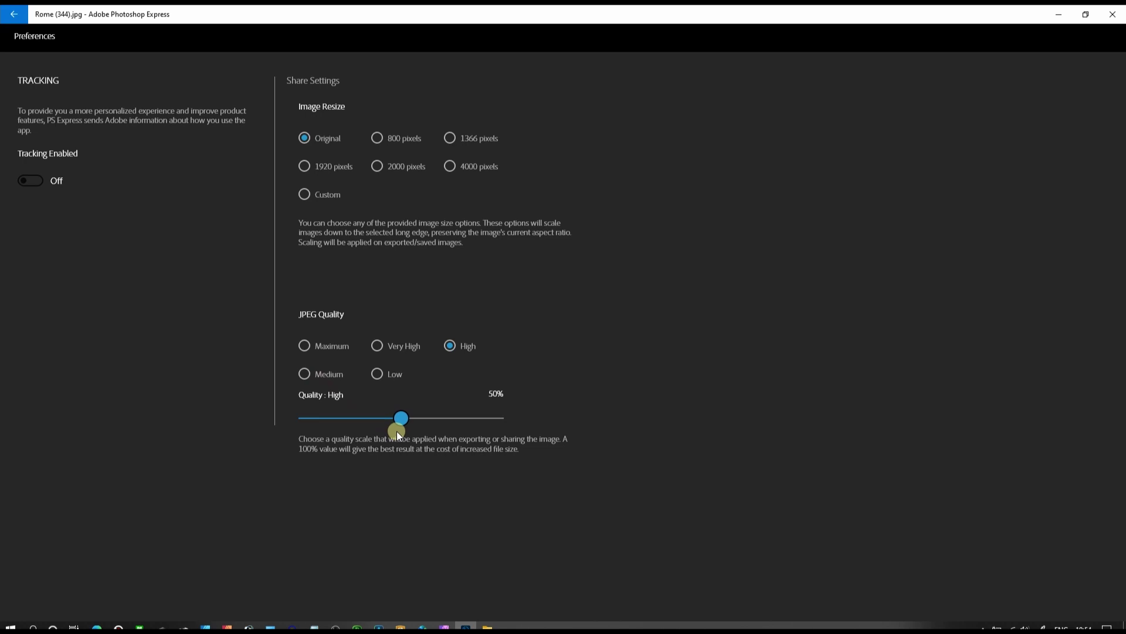
click(12, 13)
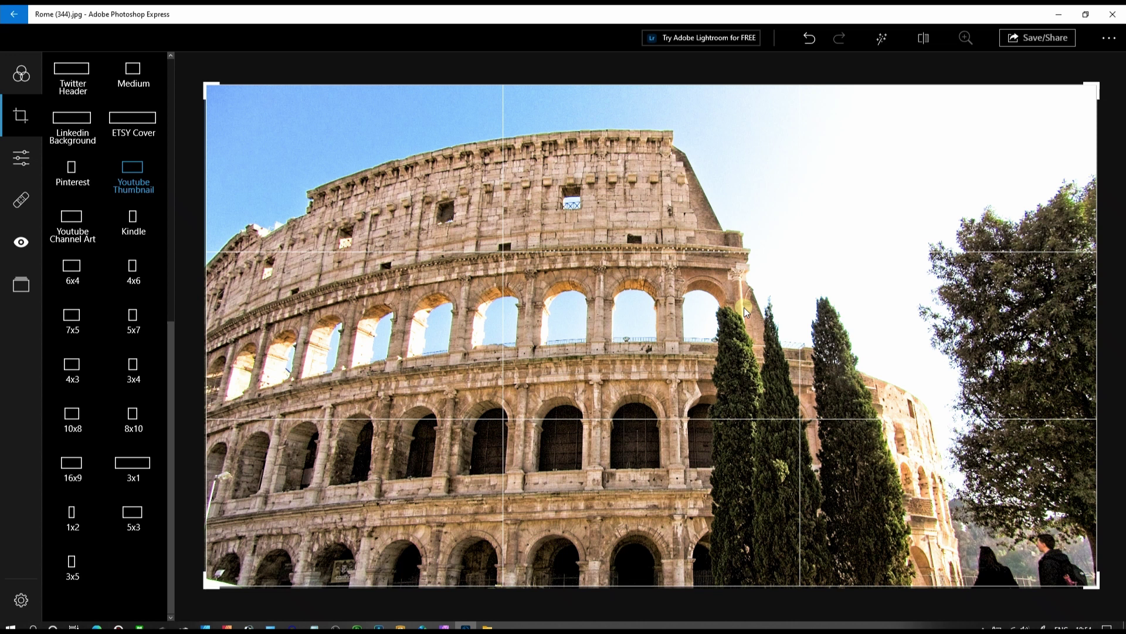